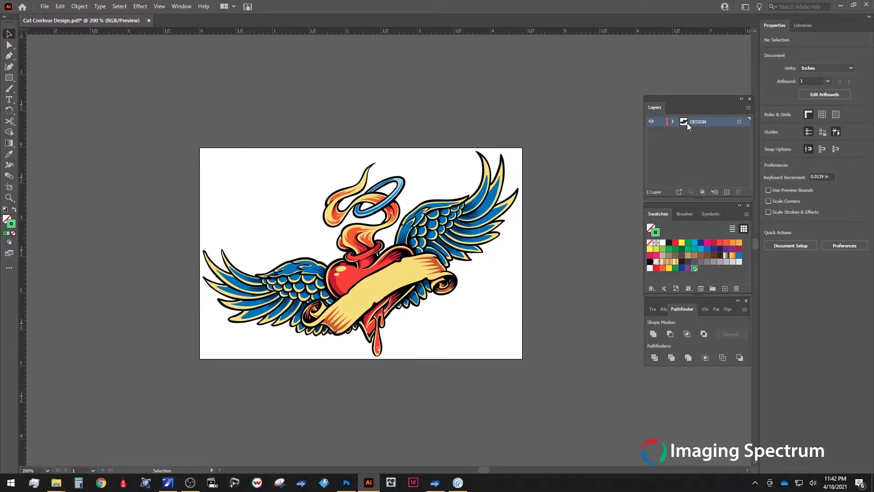
Duplicate the DESIGN layer, lock the original, and rename the copy DESIGN Cut.
drag(684, 122, 727, 192)
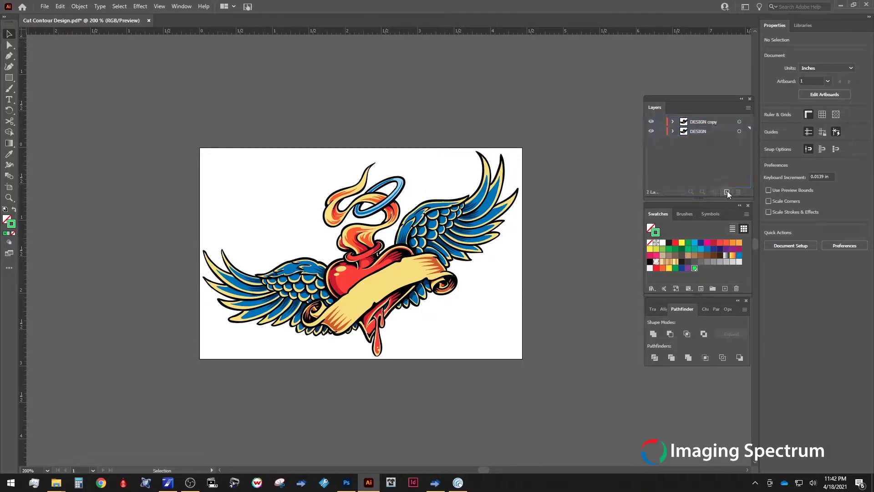
click(661, 131)
double_click(701, 122)
drag(710, 122, 714, 122)
text(Cut)
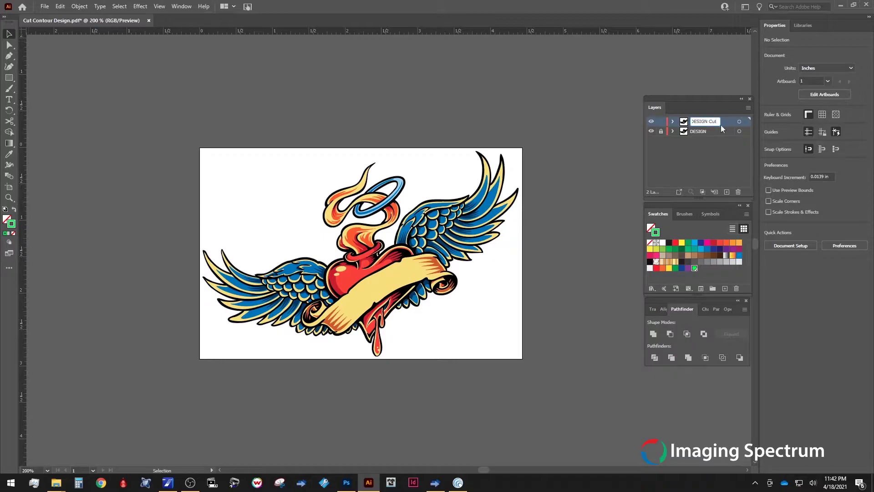
key(Return)
Expand the fill and stroke of all artwork on the DESIGN Cut layer.
drag(203, 152, 533, 361)
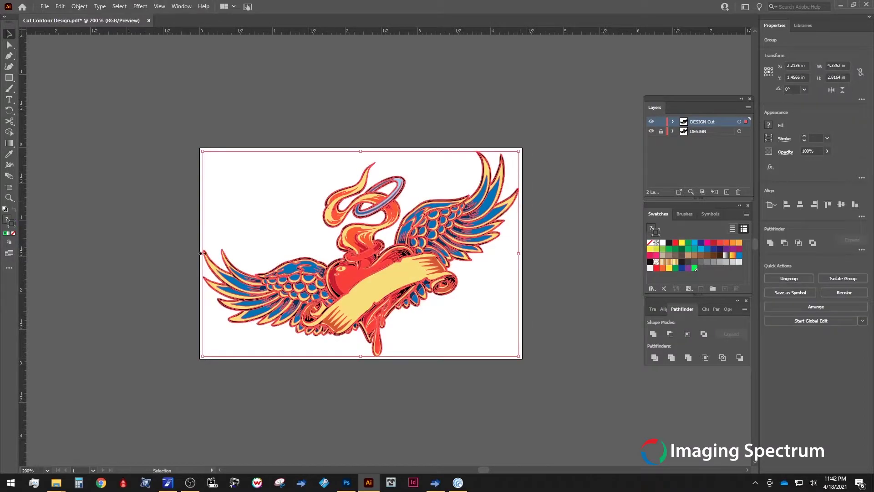
click(79, 6)
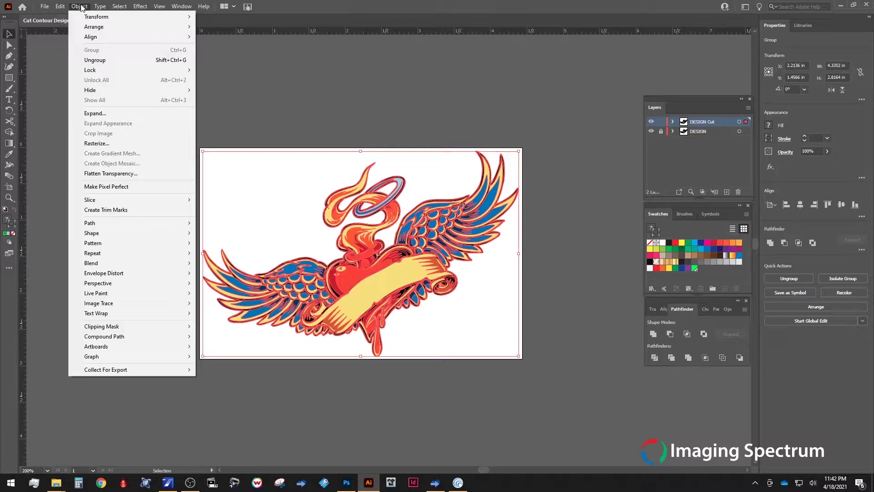
click(121, 115)
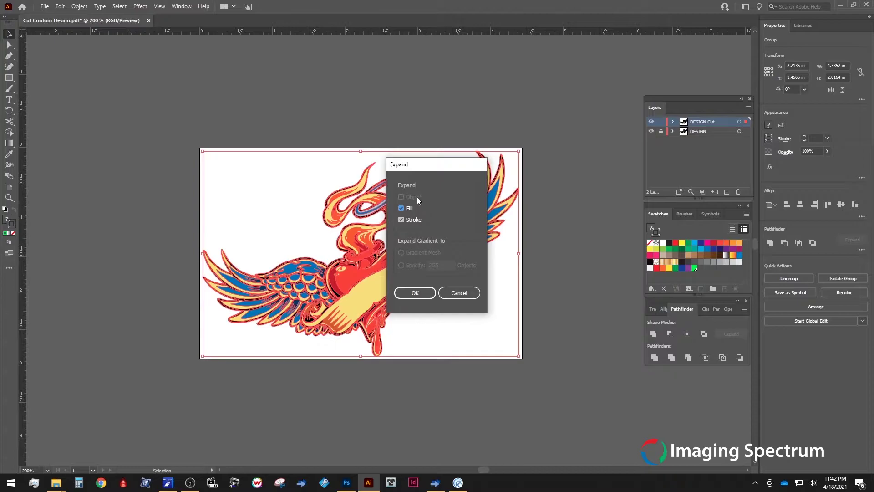
click(421, 293)
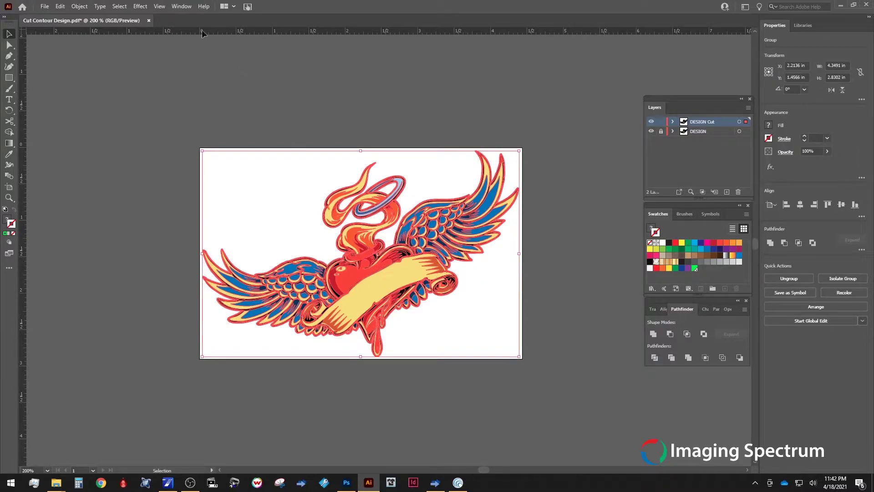
Unite the expanded artwork on the DESIGN Cut layer into one solid silhouette with Pathfinder.
click(188, 8)
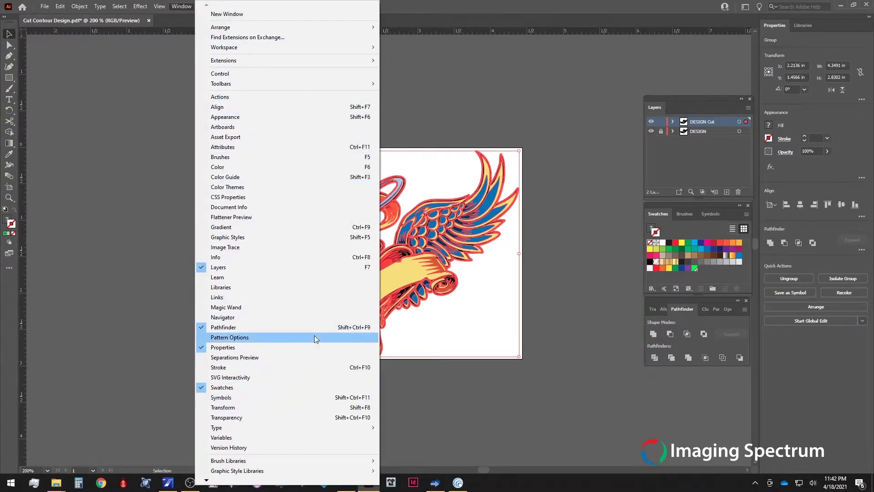
click(658, 322)
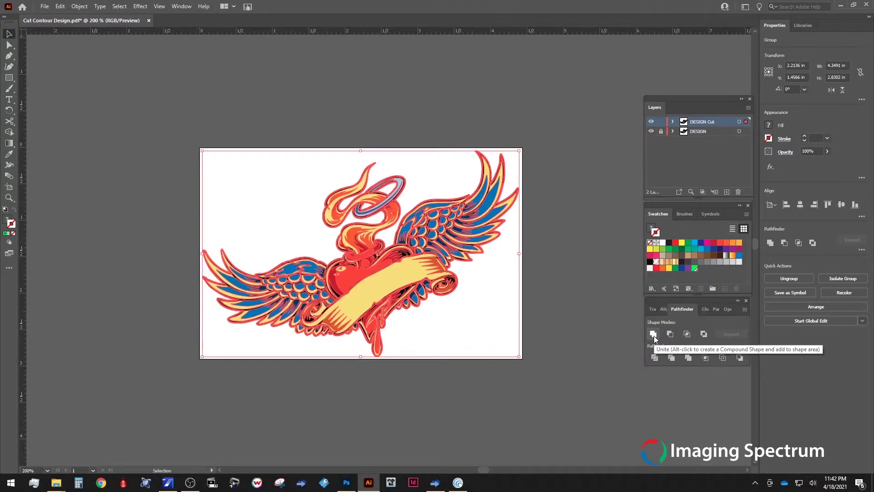
click(653, 334)
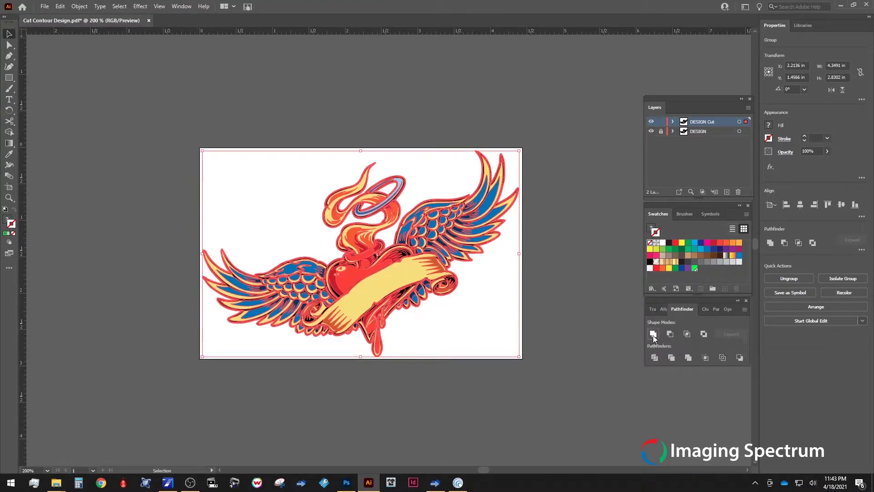
click(541, 324)
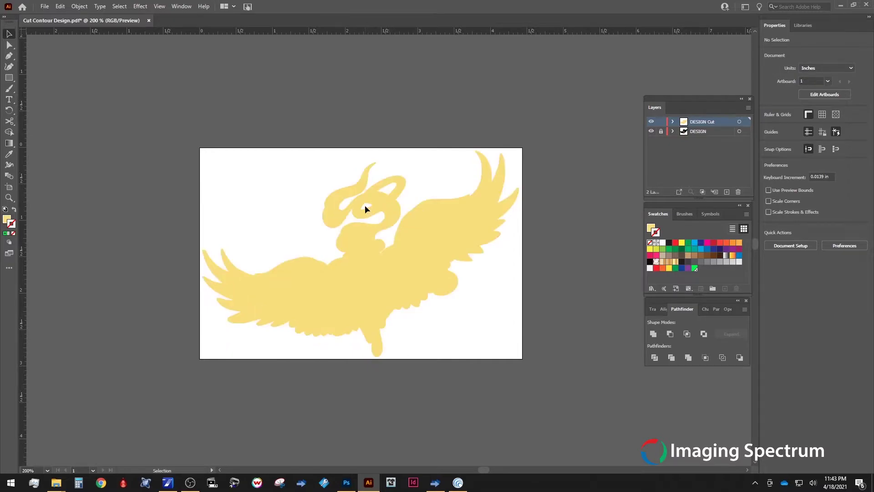
Isolate the silhouette's compound path, delete the interior hole paths around the halo, and exit isolation mode.
double_click(363, 208)
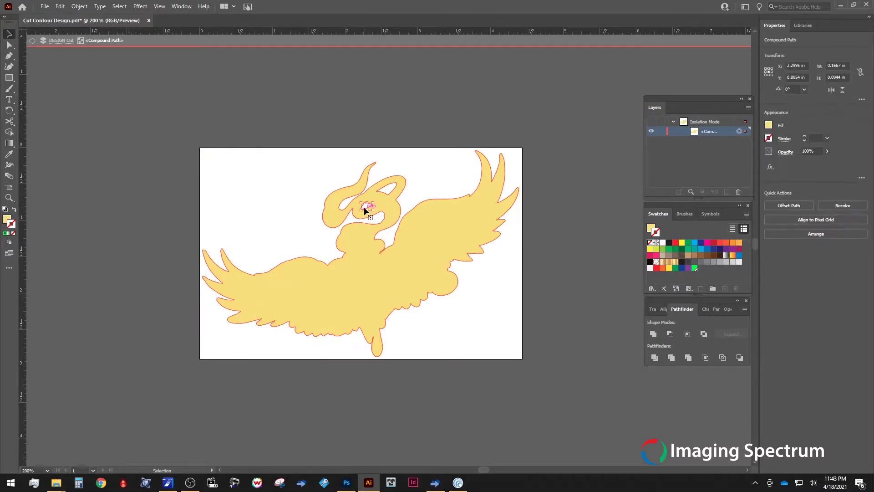
click(389, 199)
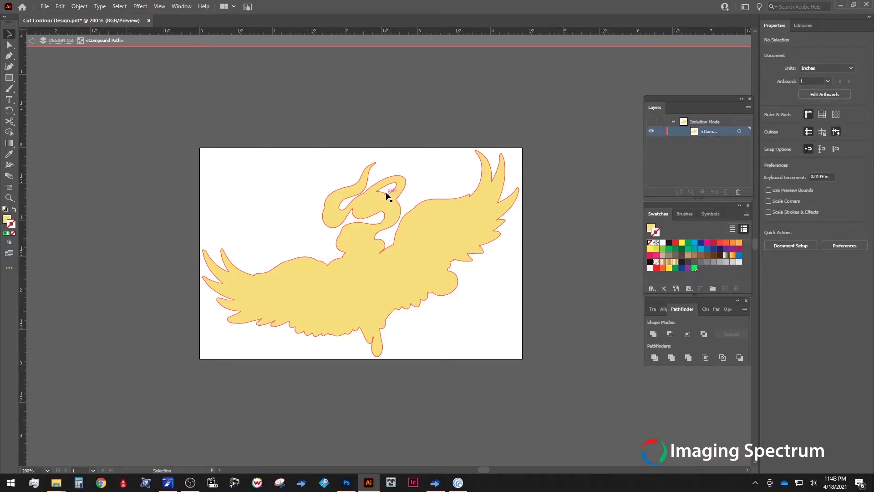
click(386, 192)
key(ctrl+shift+a)
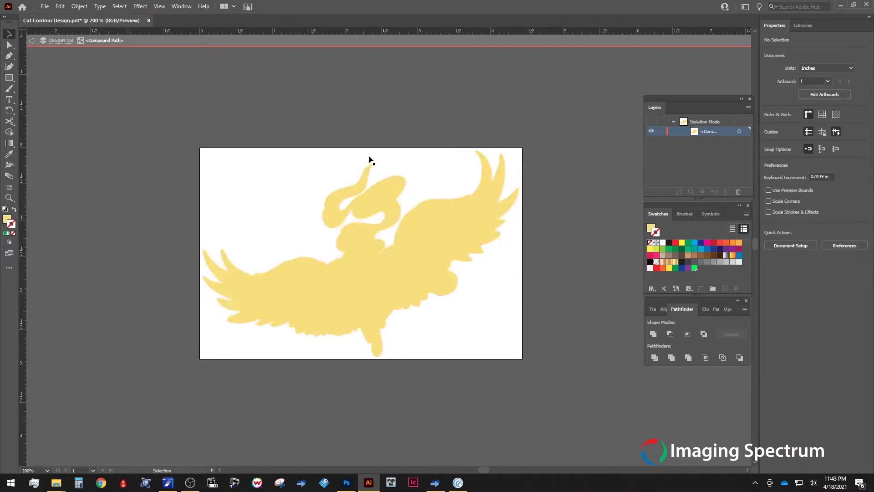
click(32, 41)
click(33, 41)
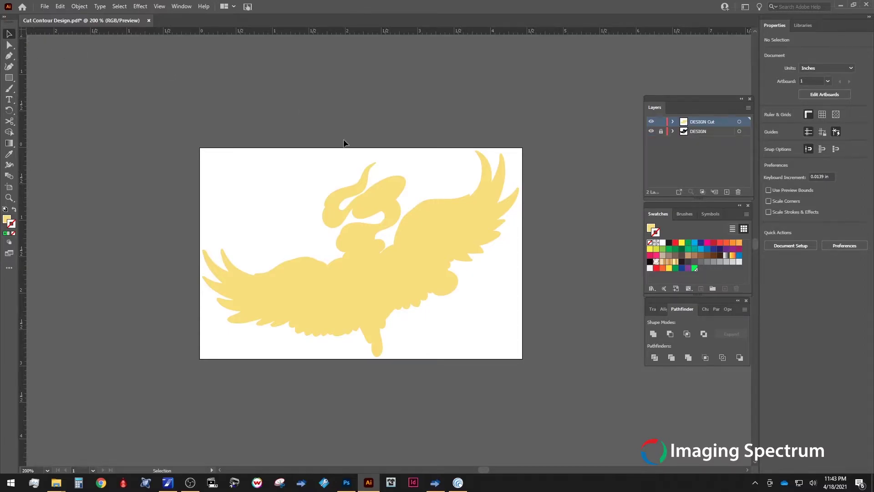
Swap the silhouette's fill and stroke so only an outline remains, and set the stroke color to bright green 29FF42.
key(ctrl+a)
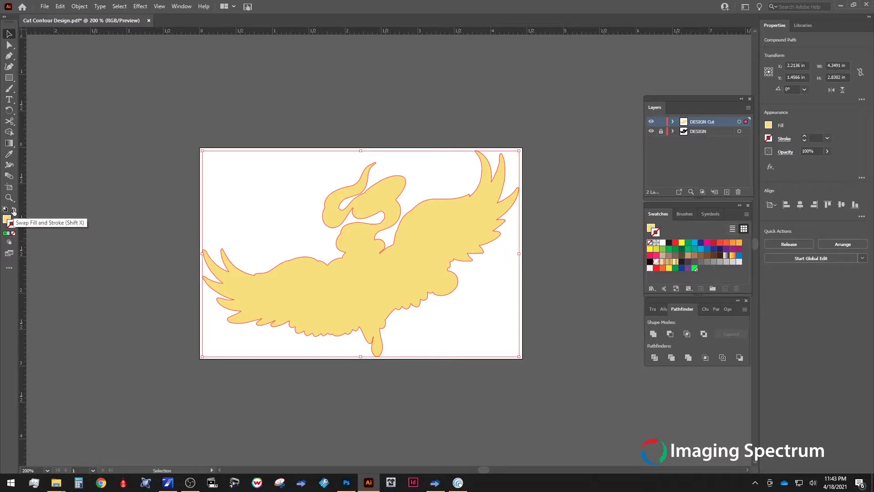
click(14, 210)
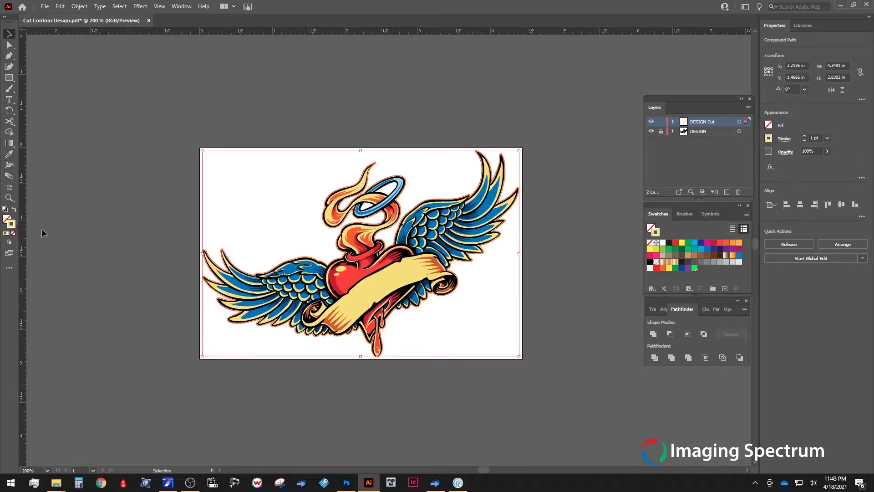
double_click(12, 223)
click(455, 259)
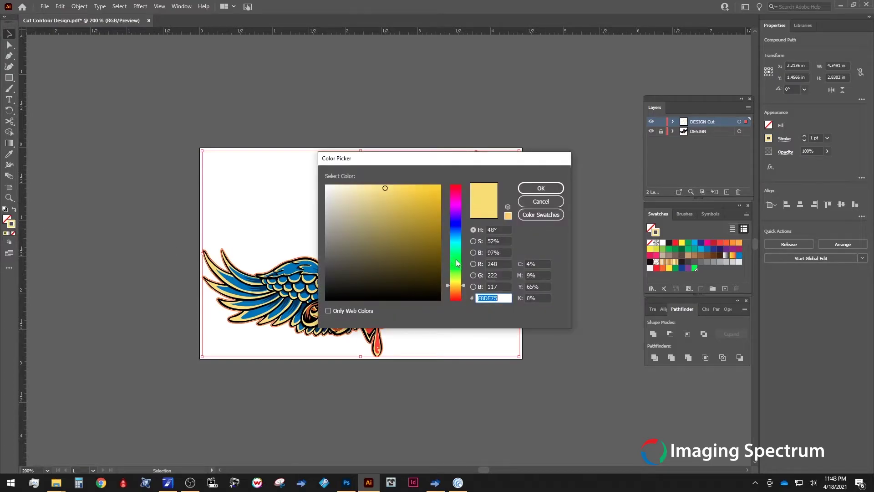
drag(397, 217, 423, 176)
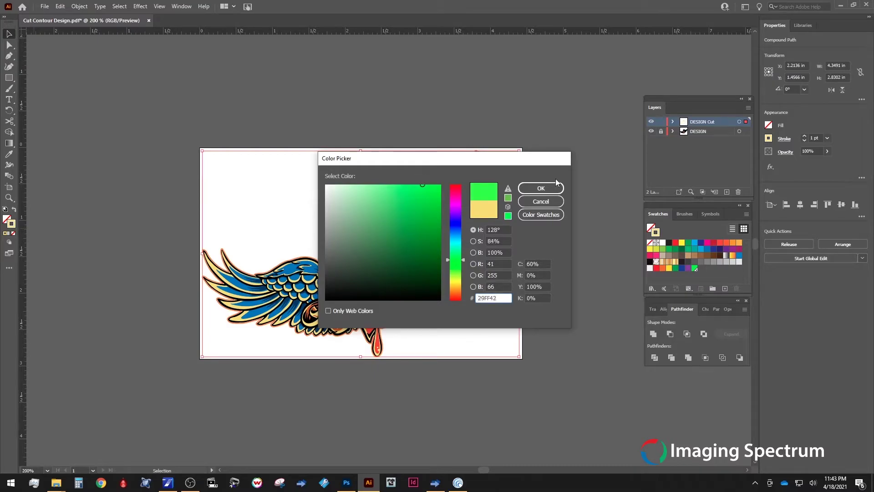
click(543, 189)
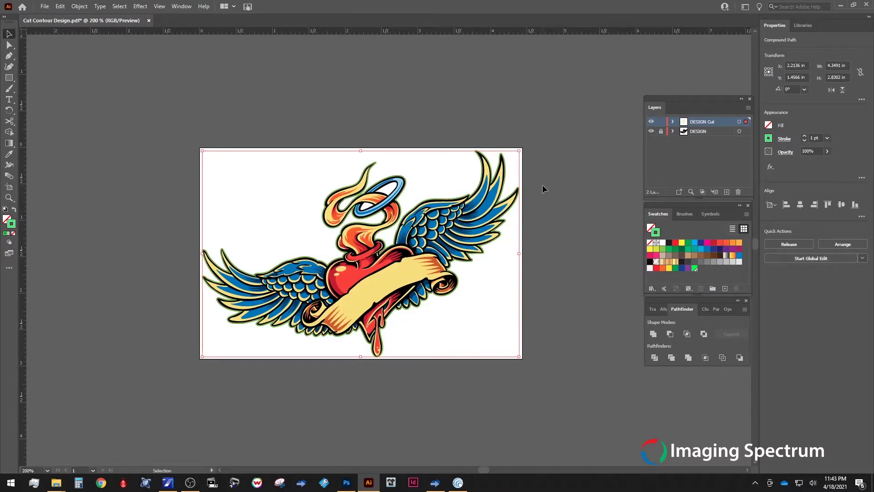
Save the green stroke as a spot color swatch named CutContour_Kiss, and briefly hide the DESIGN layer to check the cut outline.
click(725, 289)
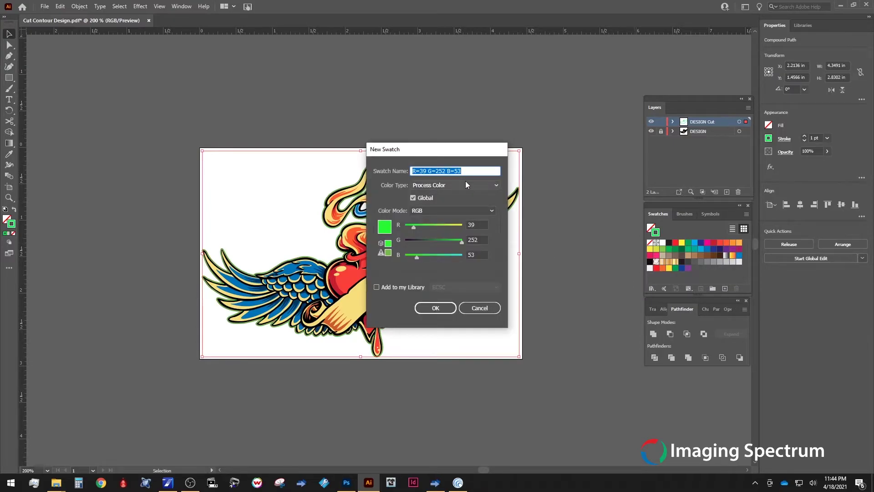
text(CutContour_Kiss)
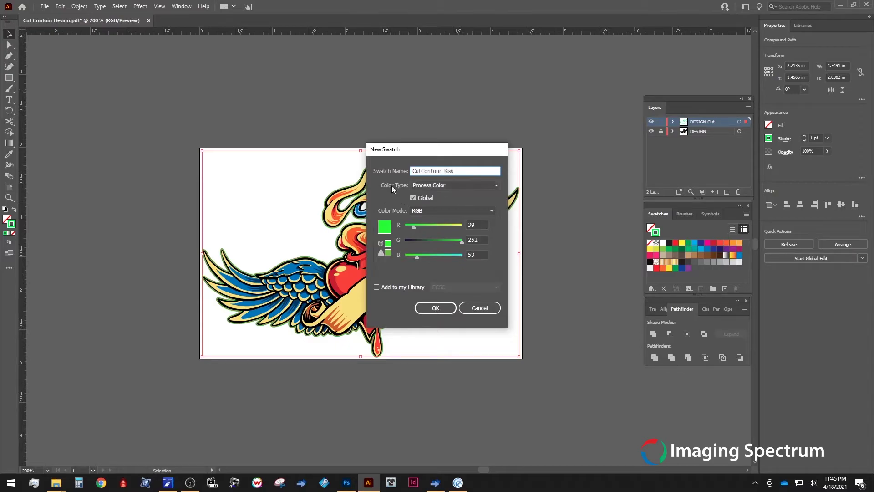
click(457, 184)
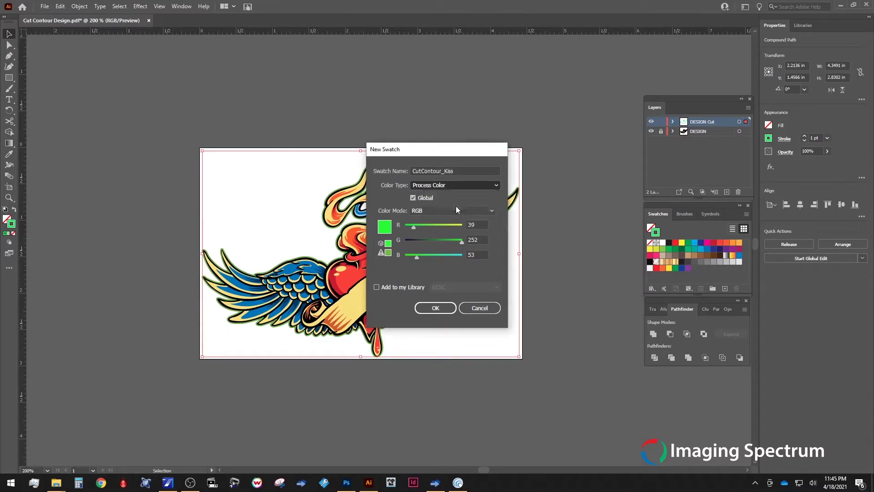
click(456, 205)
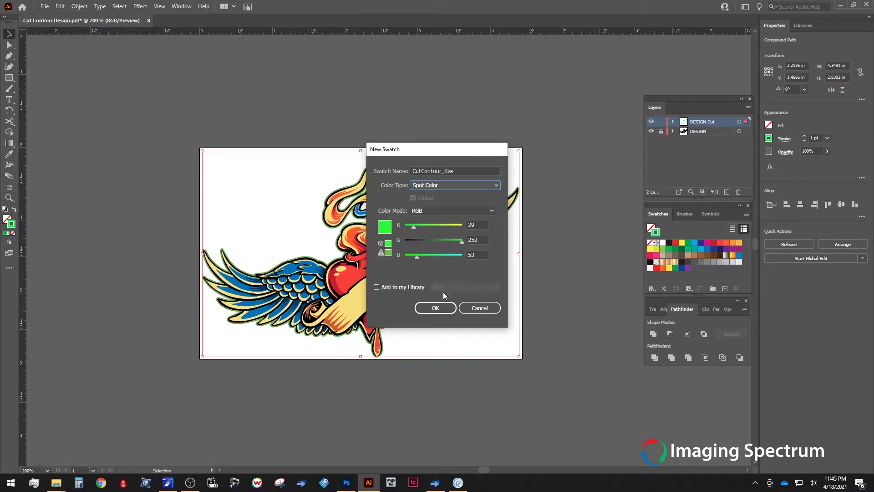
click(435, 312)
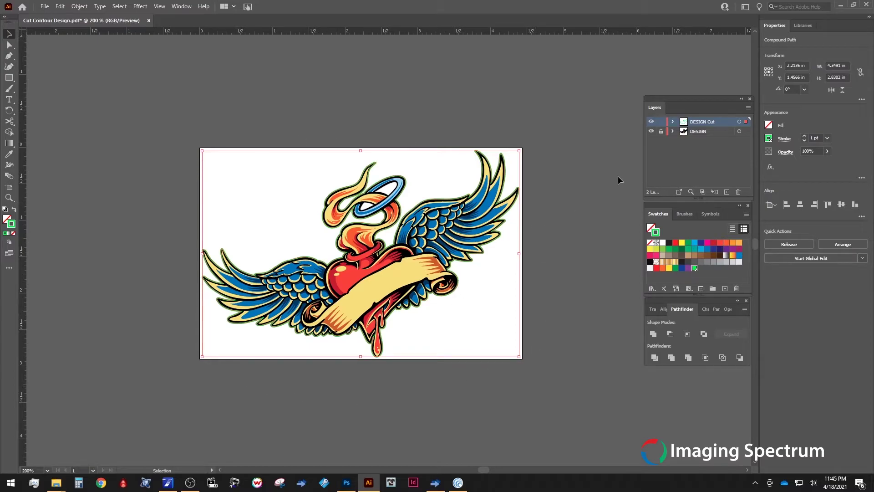
click(651, 131)
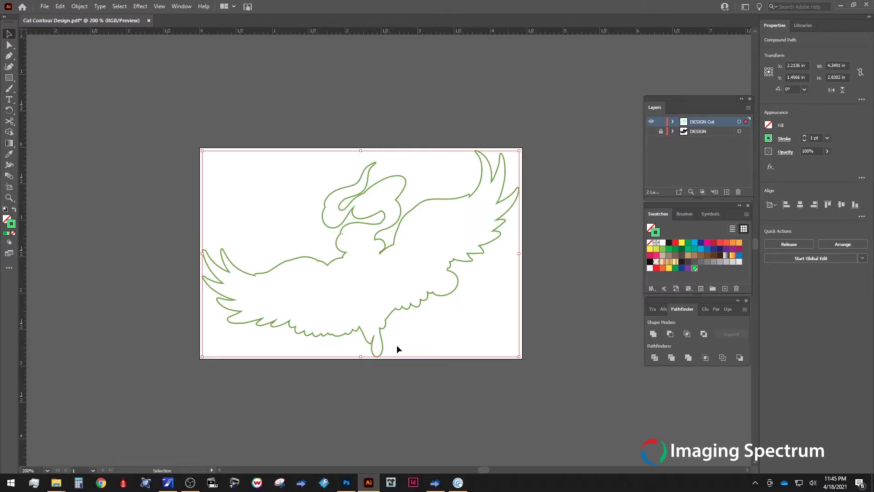
click(651, 131)
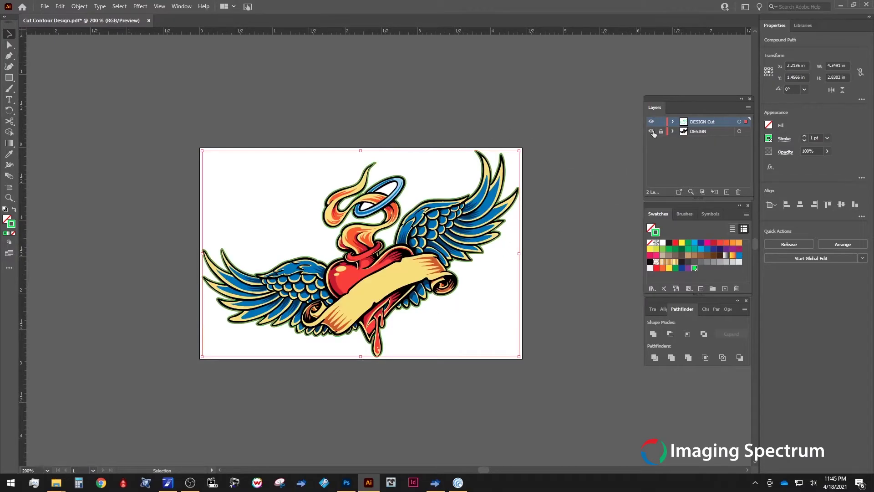
Save the document to the Desktop in Adobe PDF format.
click(45, 6)
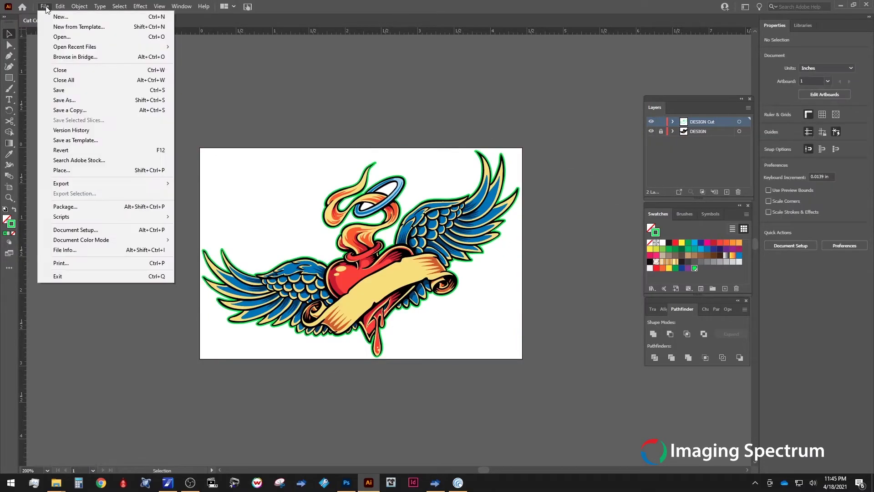
click(80, 100)
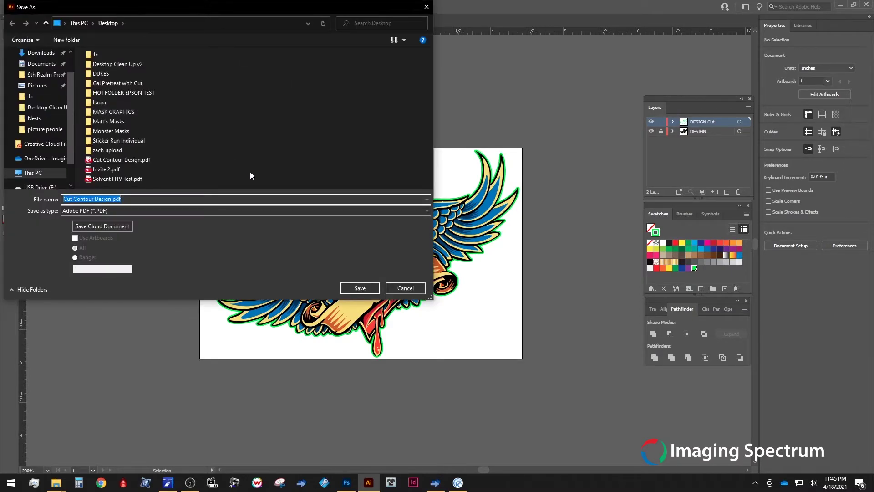
click(143, 211)
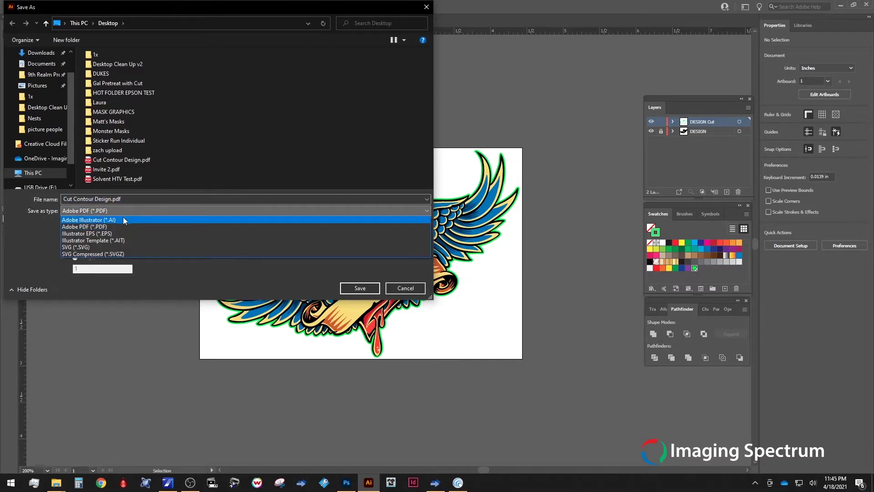
click(86, 226)
click(359, 288)
click(525, 363)
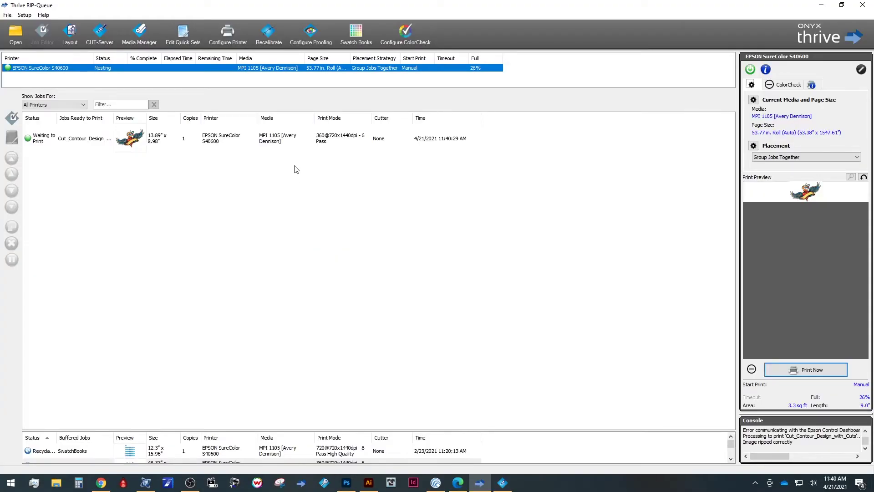
In Thrive RIP-Queue, set the Cut_Contour_Design_with_Cuts job's contour cutter to Graphtec FC9000 Cutter and its copies to 3.
click(300, 137)
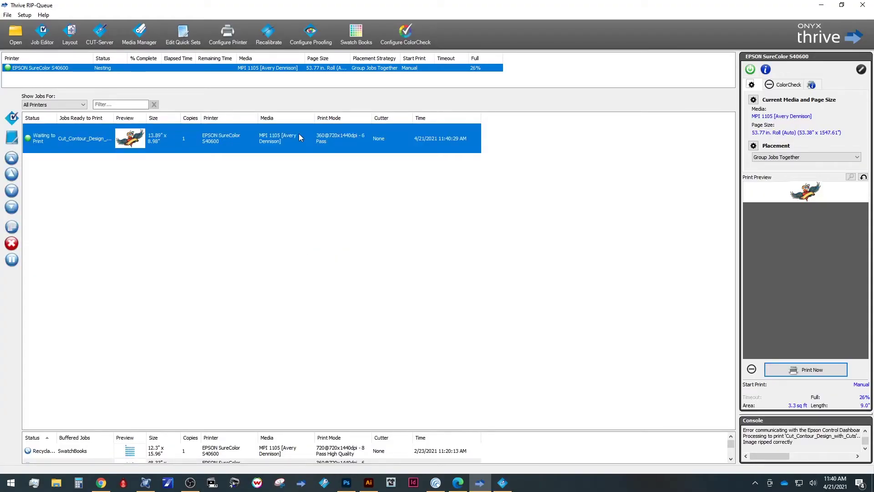
right_click(381, 141)
click(397, 158)
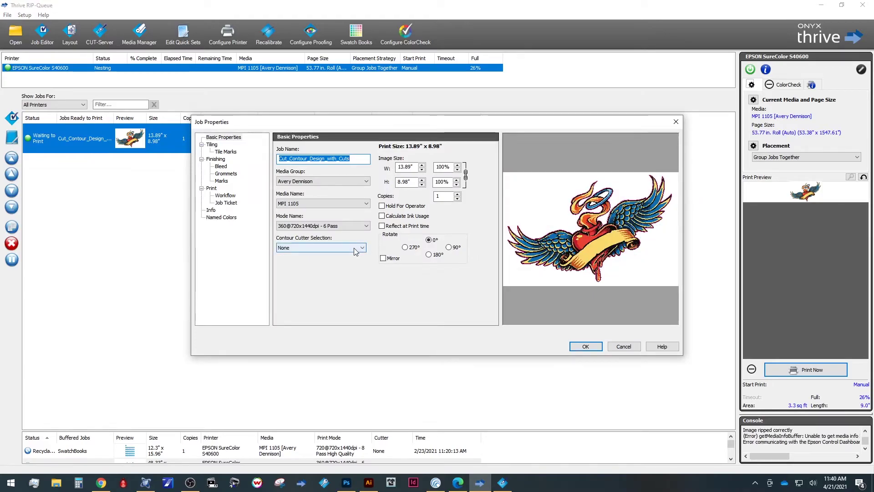
click(355, 252)
scroll(327, 337, down, 3)
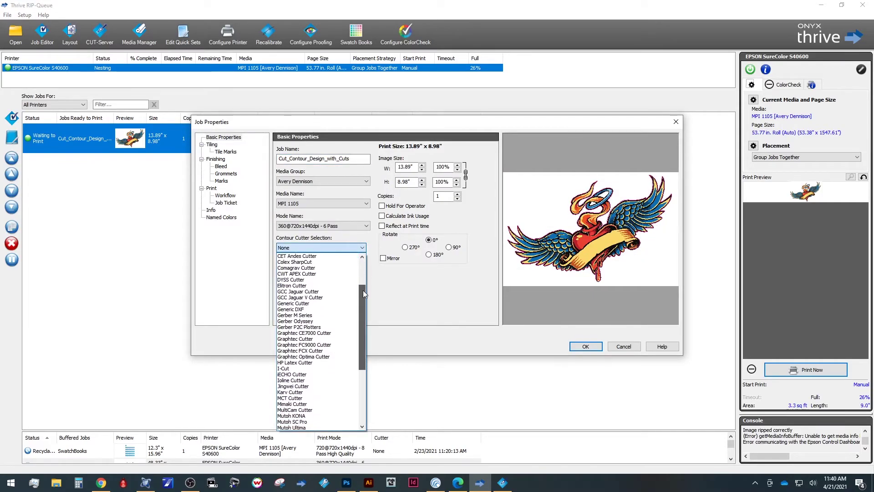
click(326, 339)
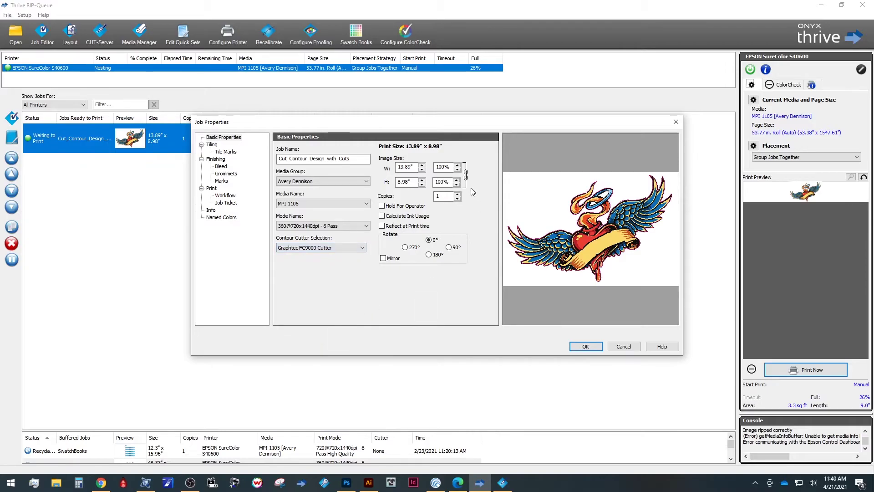
double_click(458, 194)
click(586, 347)
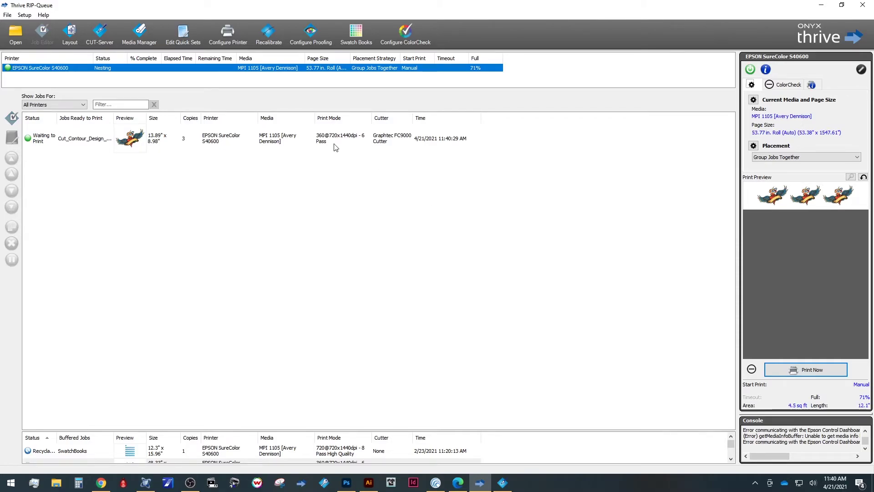
In Thrive CUT-Server, assign the CutContour_Kiss setting to the CutContour_Kiss layer and start cutting the job.
click(500, 483)
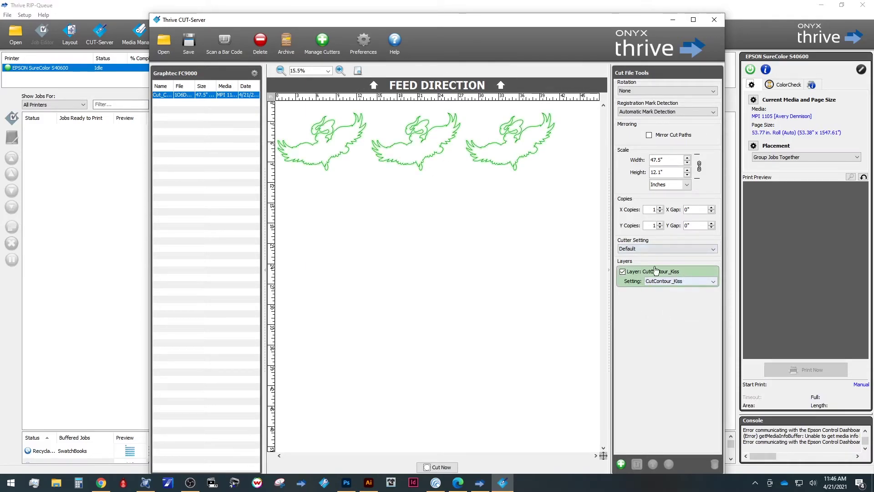
click(674, 282)
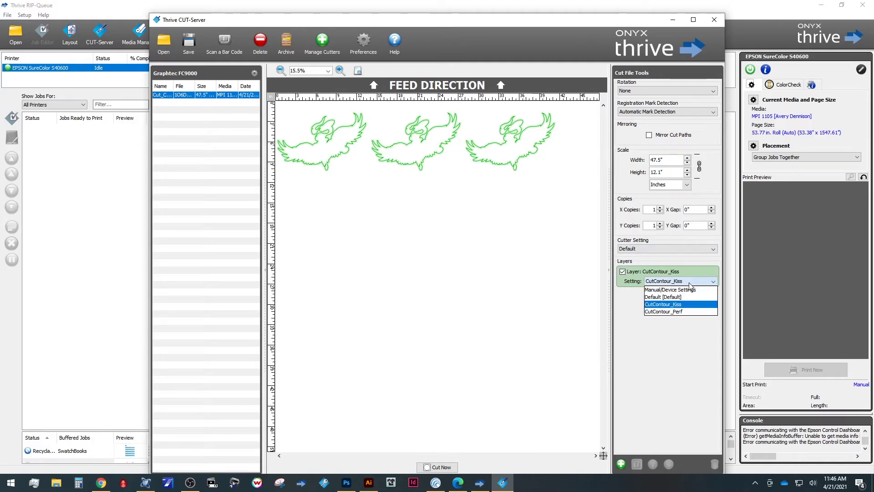
click(686, 305)
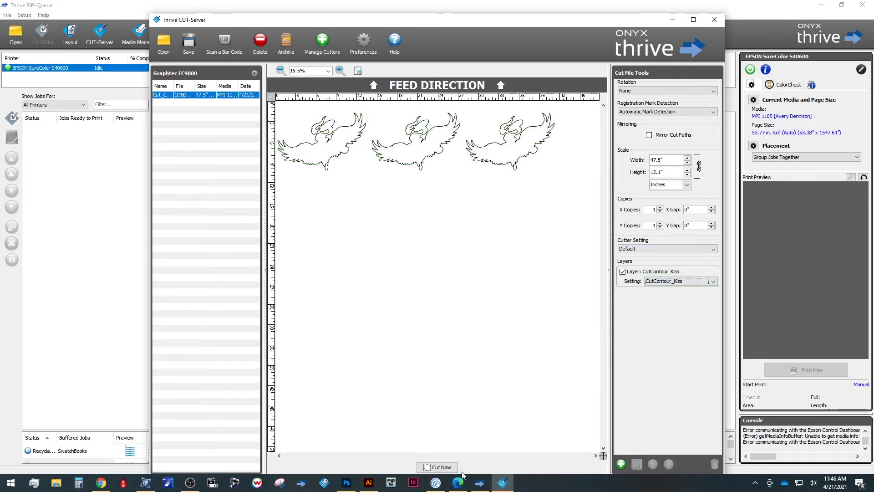
click(446, 469)
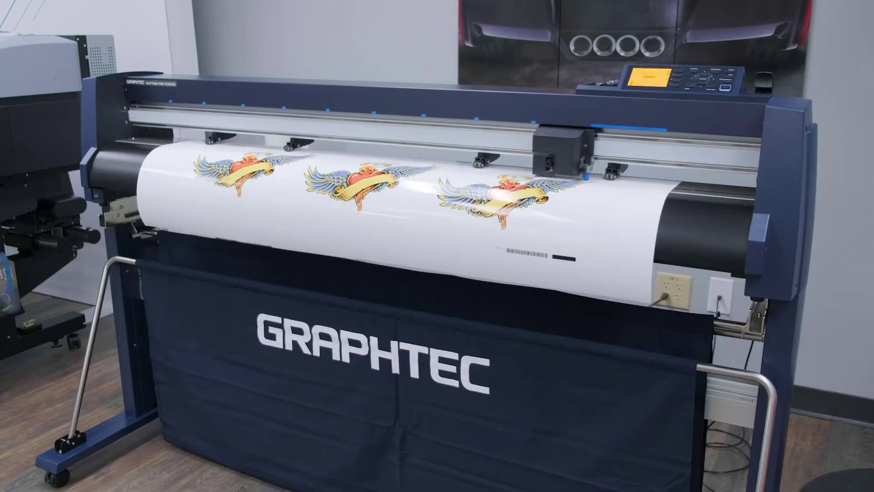